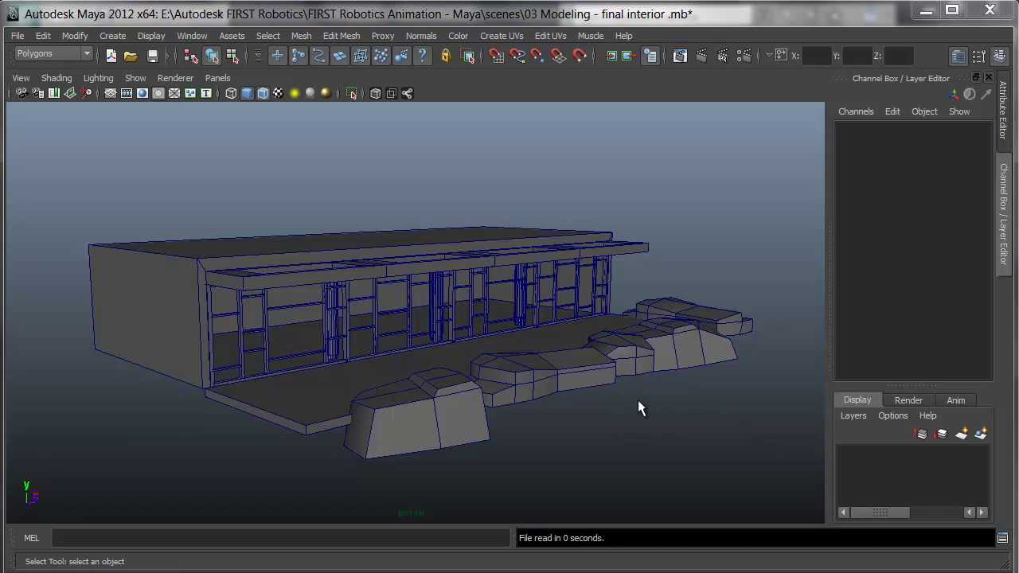
Inspect the building by selecting its decking, boulders, roof overhang and exterior walls, then clear the selection
left_click_drag(633, 420, 607, 422, "alt")
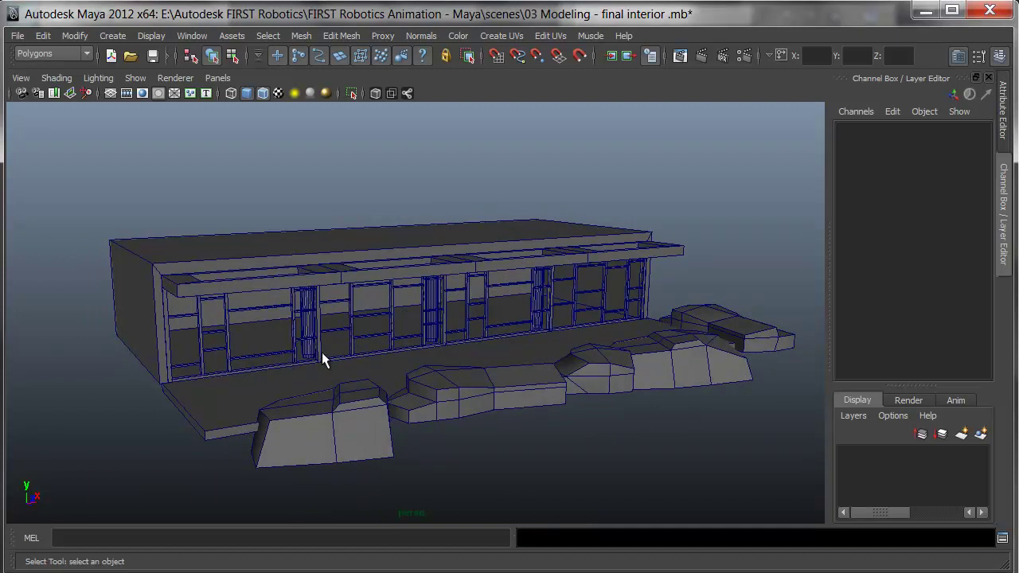
left_click(232, 399)
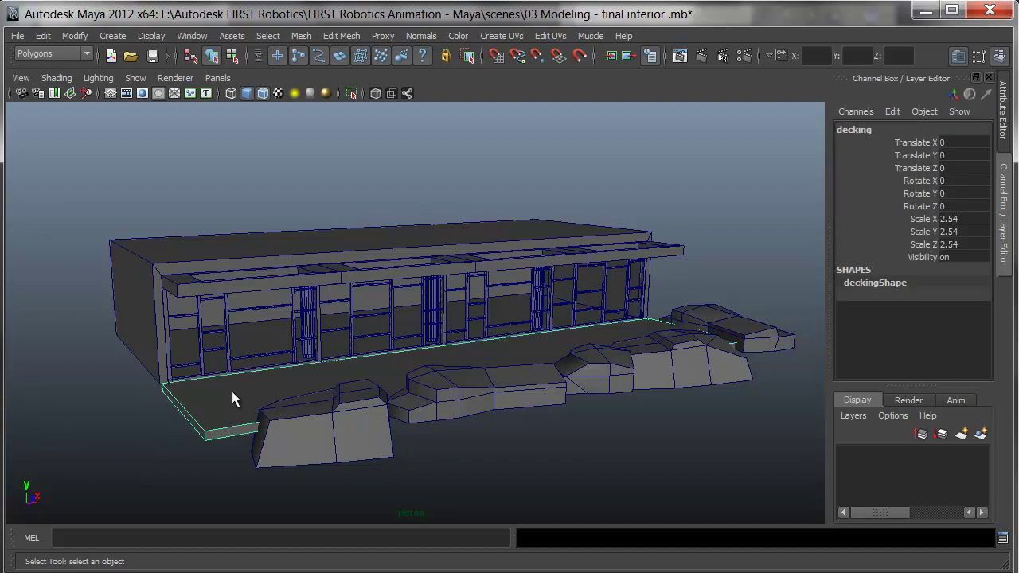
left_click(355, 420)
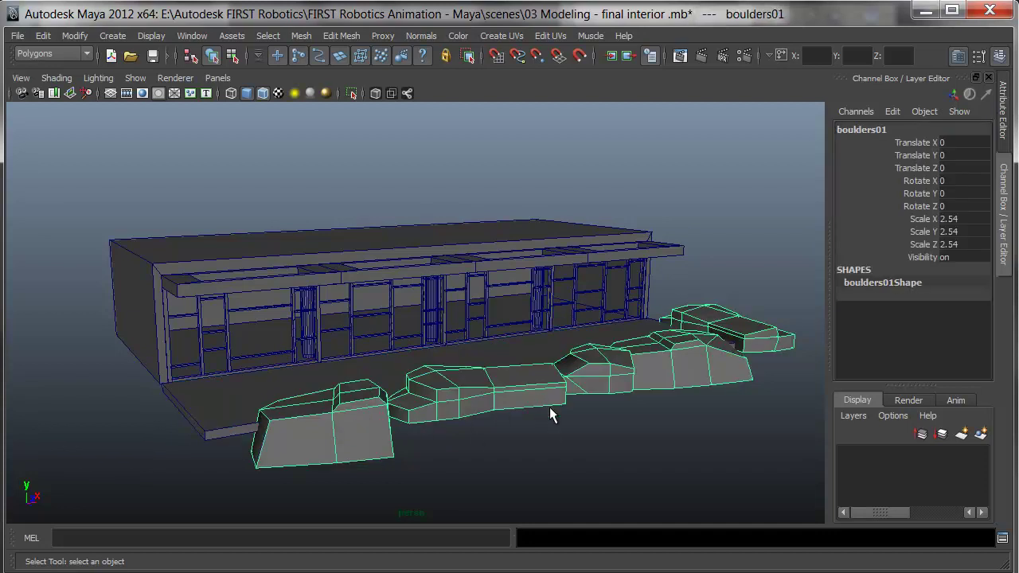
left_click(504, 261)
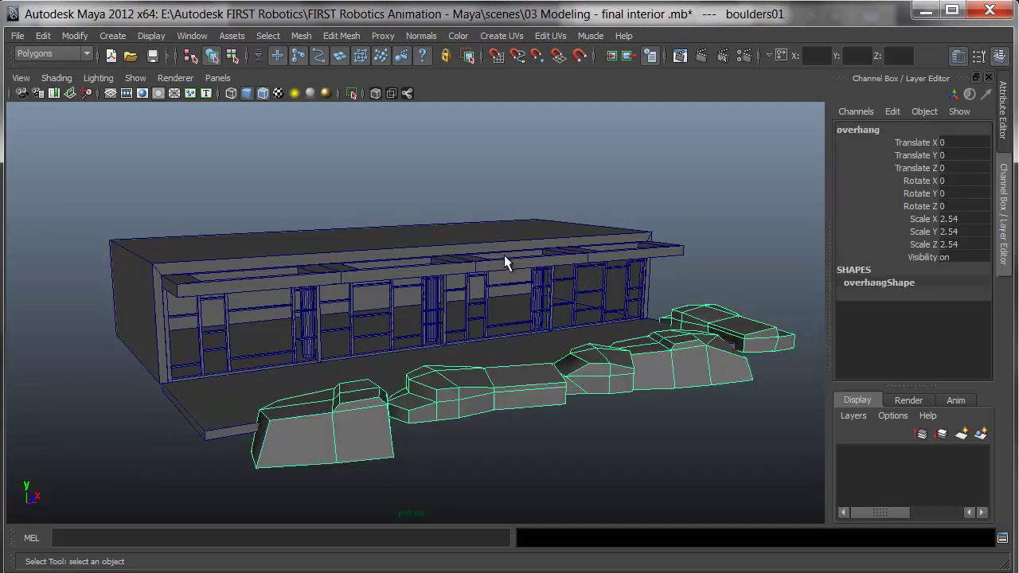
left_click_drag(482, 326, 558, 346, "alt")
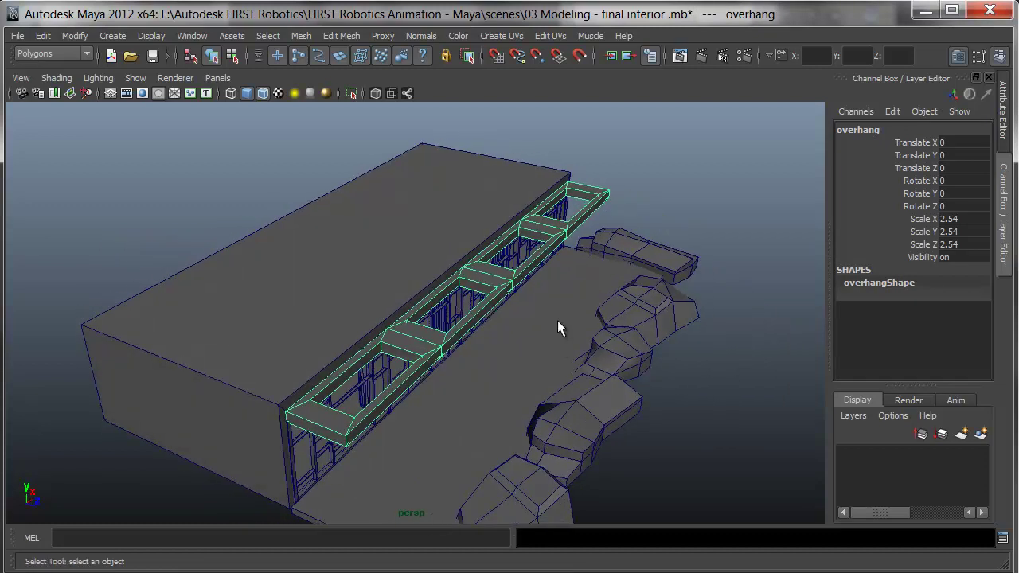
left_click(272, 305)
left_click_drag(437, 359, 504, 363, "alt")
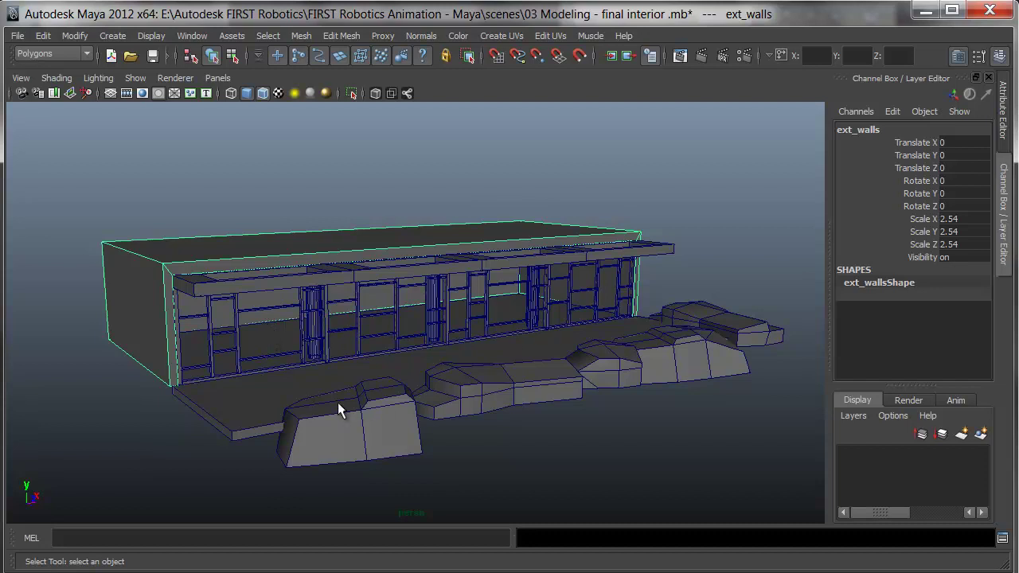
left_click(693, 259)
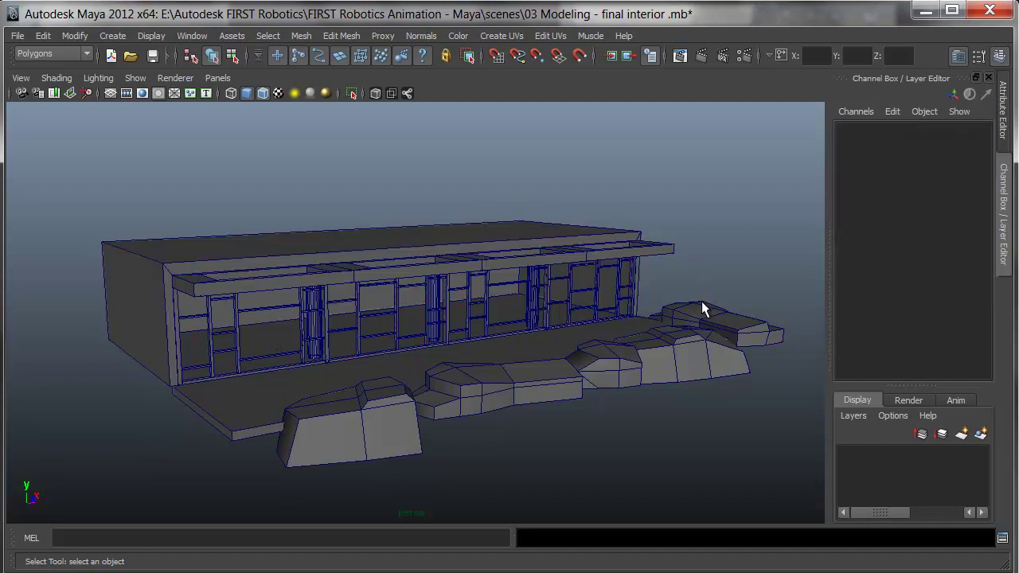
Check the file types offered in Open Scene, cancel it, and reopen the File menu
left_click(18, 36)
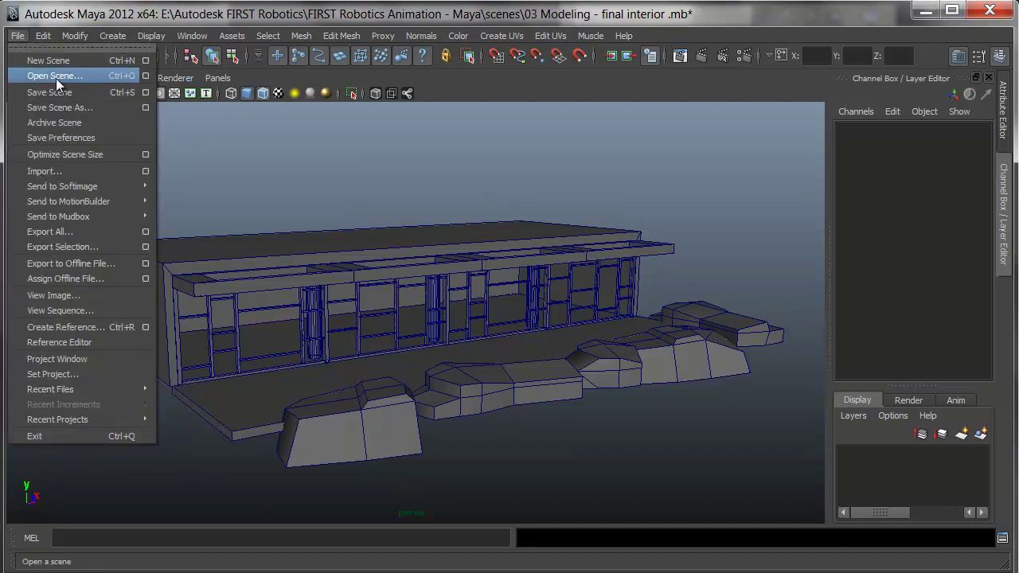
left_click(56, 76)
left_click(401, 516)
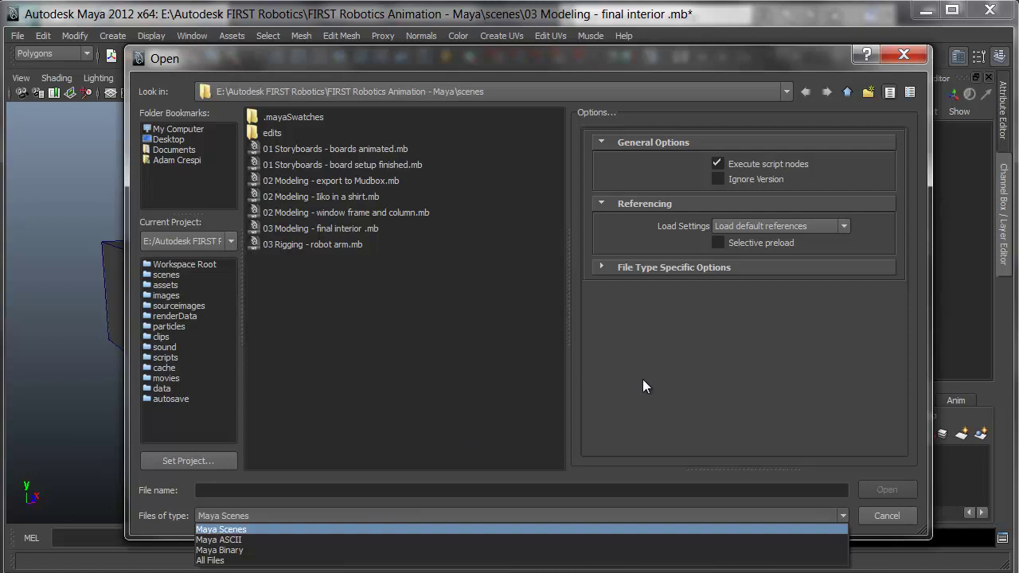
left_click(898, 515)
left_click(17, 35)
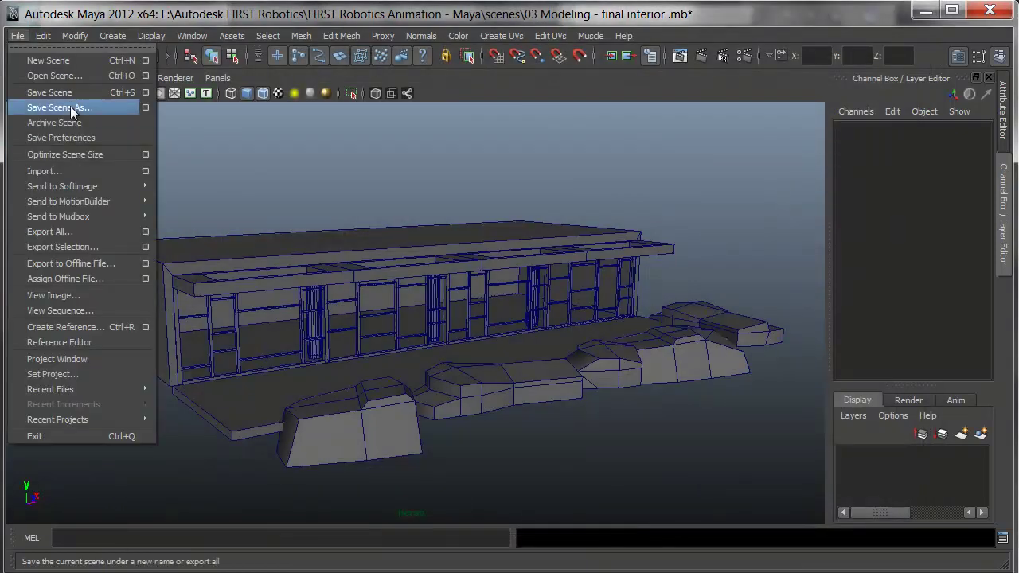
Import '02 Modeling - Iko in a shirt.mb' into the building scene
left_click(103, 175)
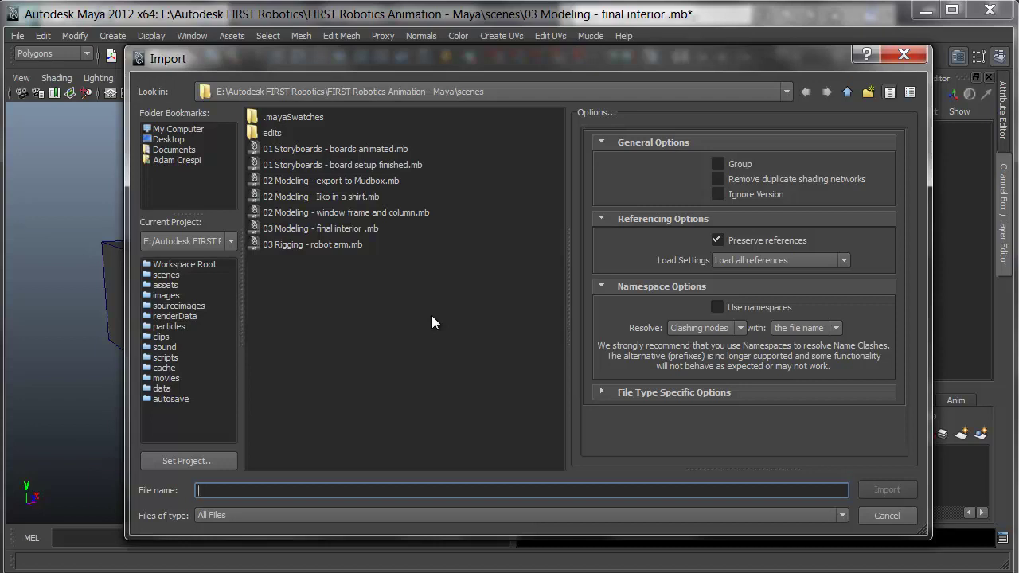
left_click(362, 197)
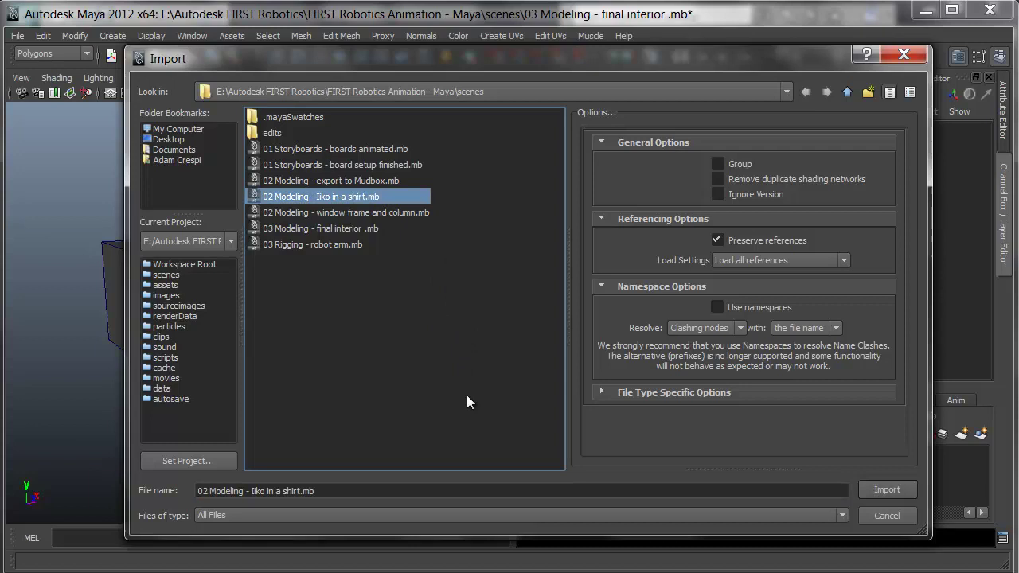
left_click(886, 489)
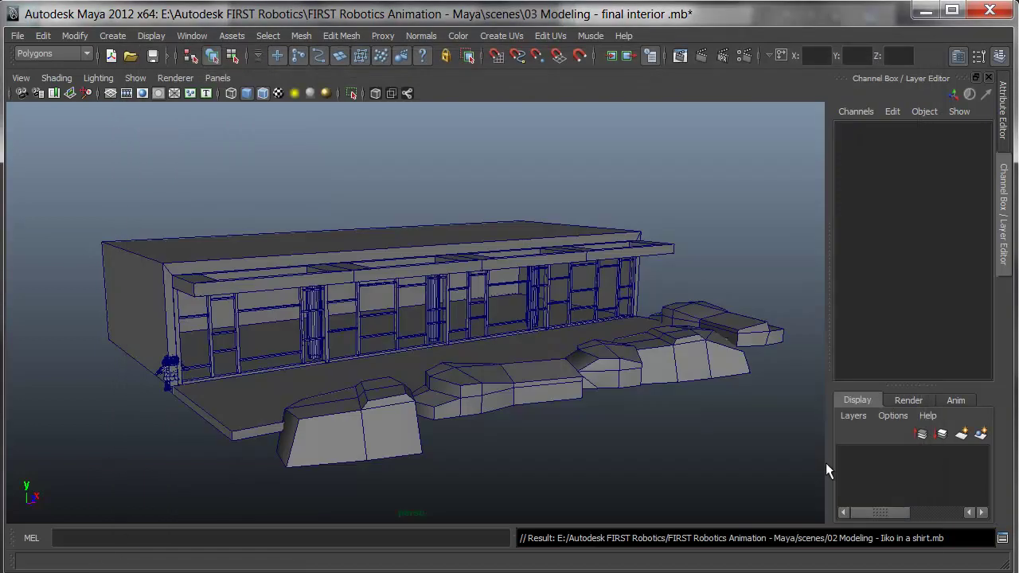
Frame the imported character, face it frontally, and switch the display to wireframe
left_click(167, 382)
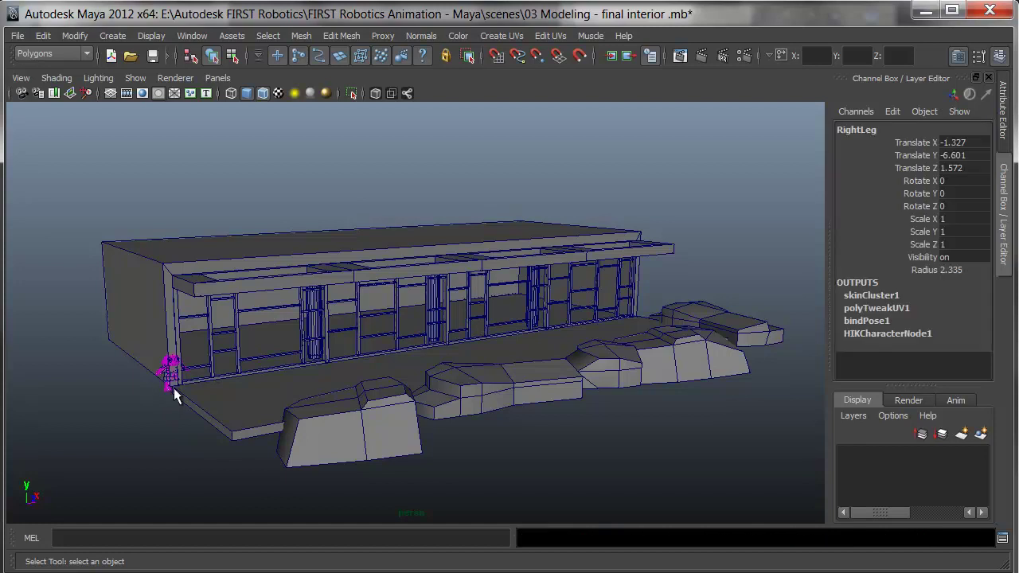
key("f")
scroll(283, 398, "down", 10)
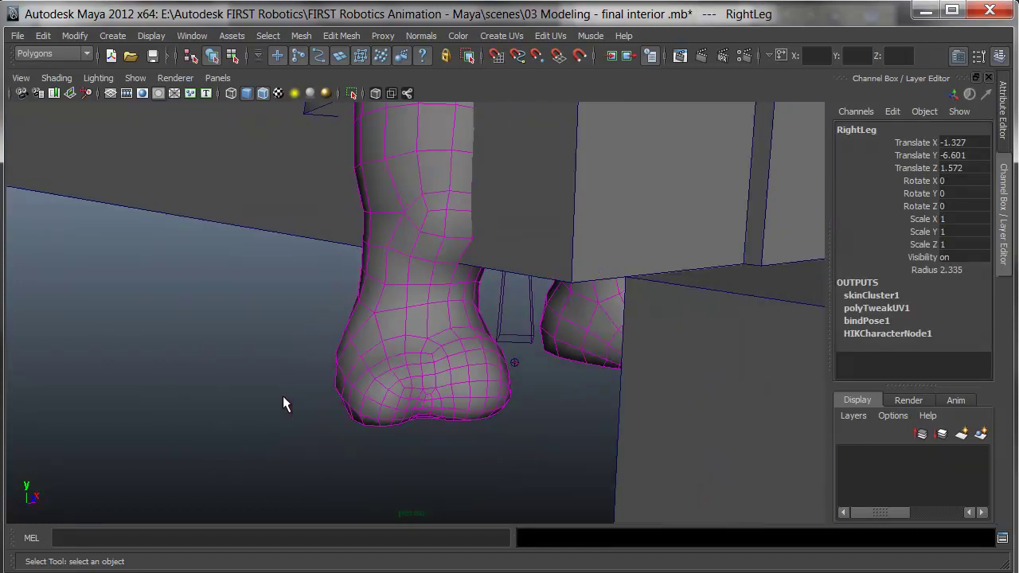
middle_click_drag(405, 347, 423, 370, "alt")
left_click_drag(423, 370, 422, 391, "alt")
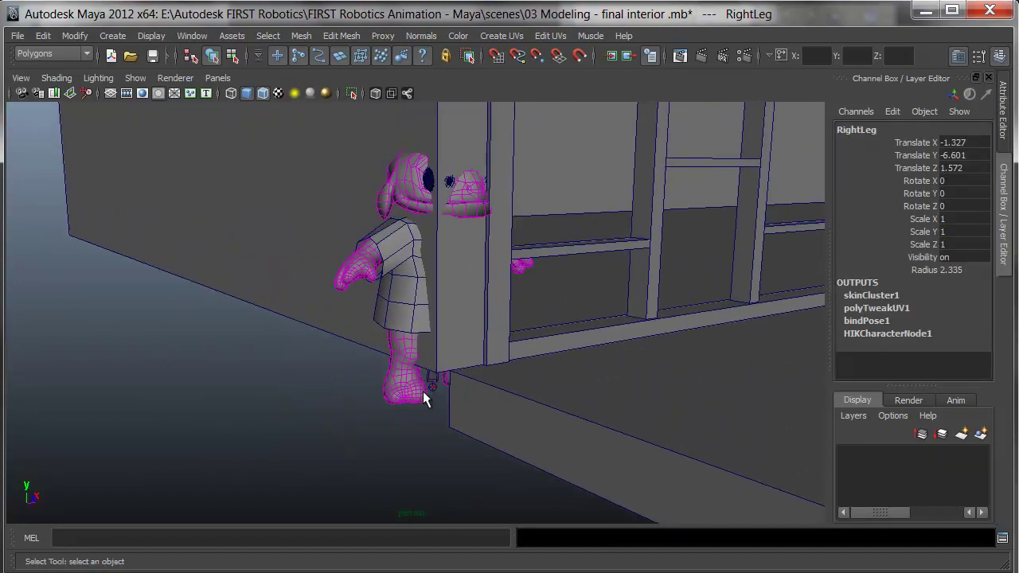
key("4")
scroll(440, 416, "up", 3)
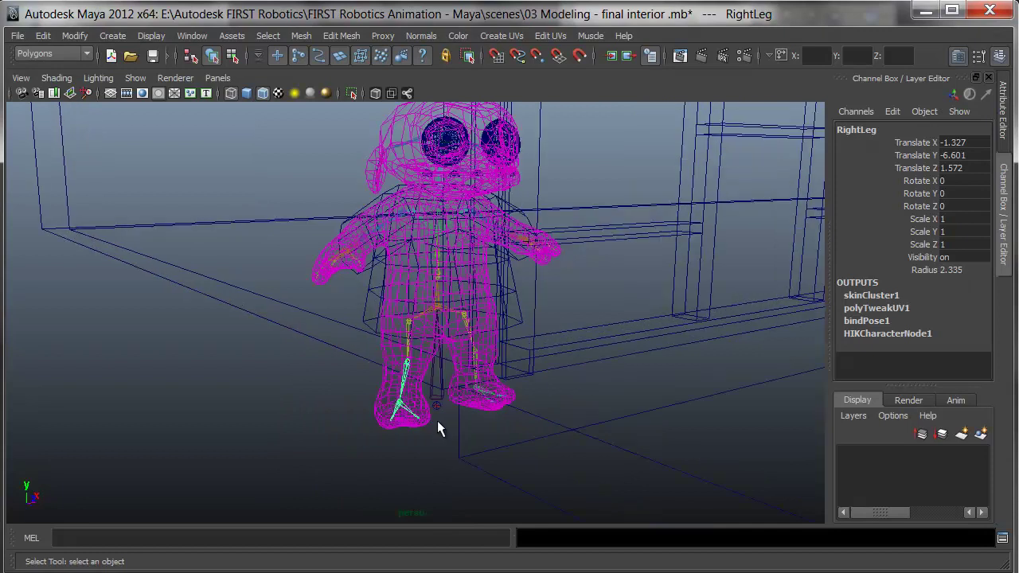
Select the character's root skeleton joint, then its shirt mesh
left_click(435, 393)
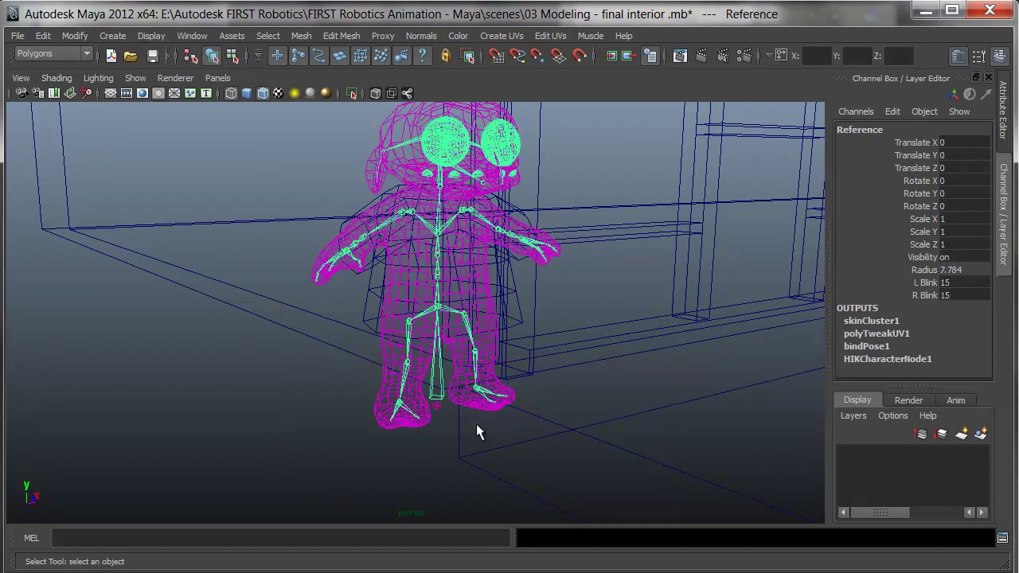
left_click(364, 316)
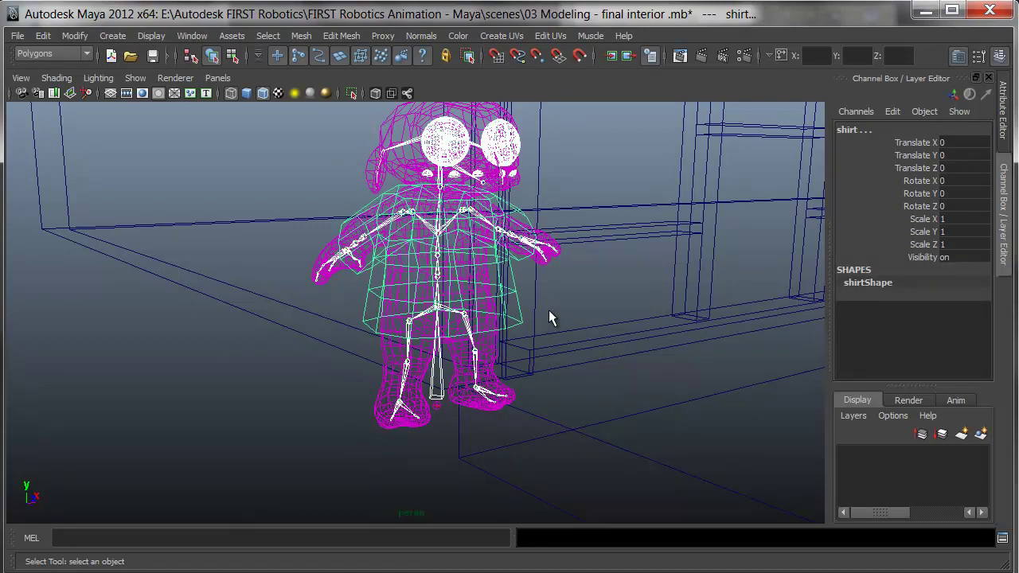
key("space")
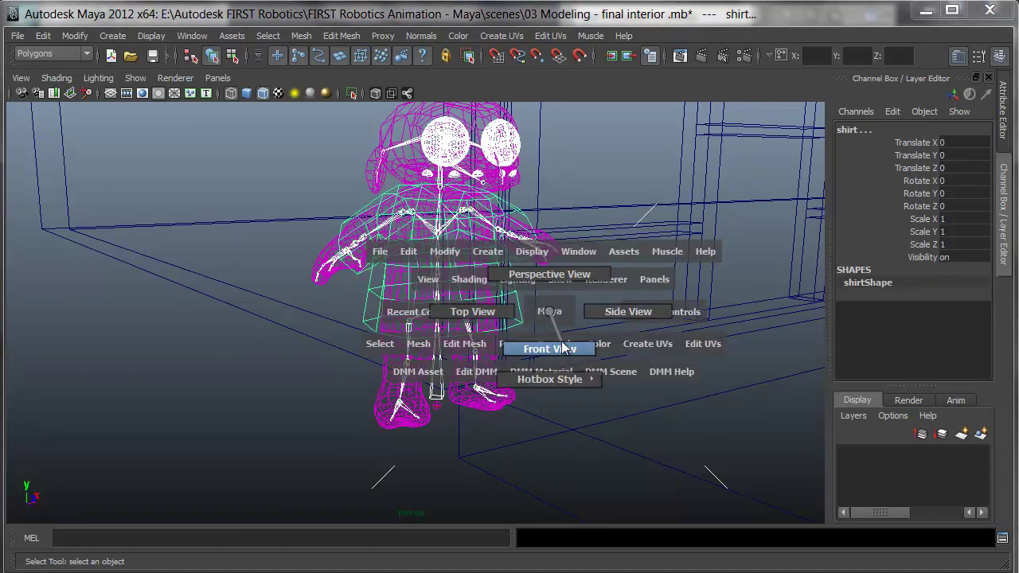
In the front view, raise the character and slide it along X toward the shelving
left_click_drag(563, 347, 562, 347)
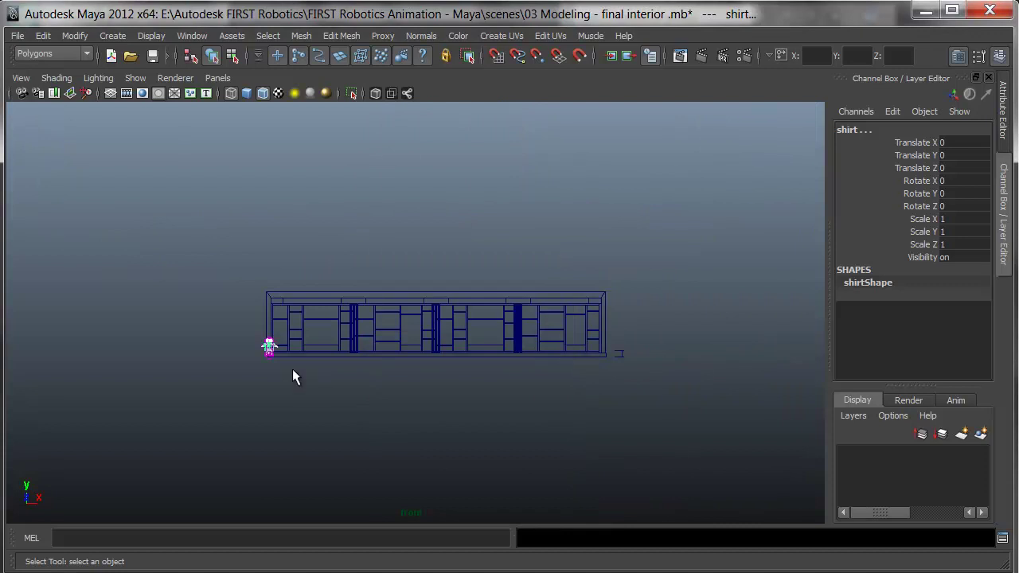
key("f")
scroll(292, 369, "down", 6)
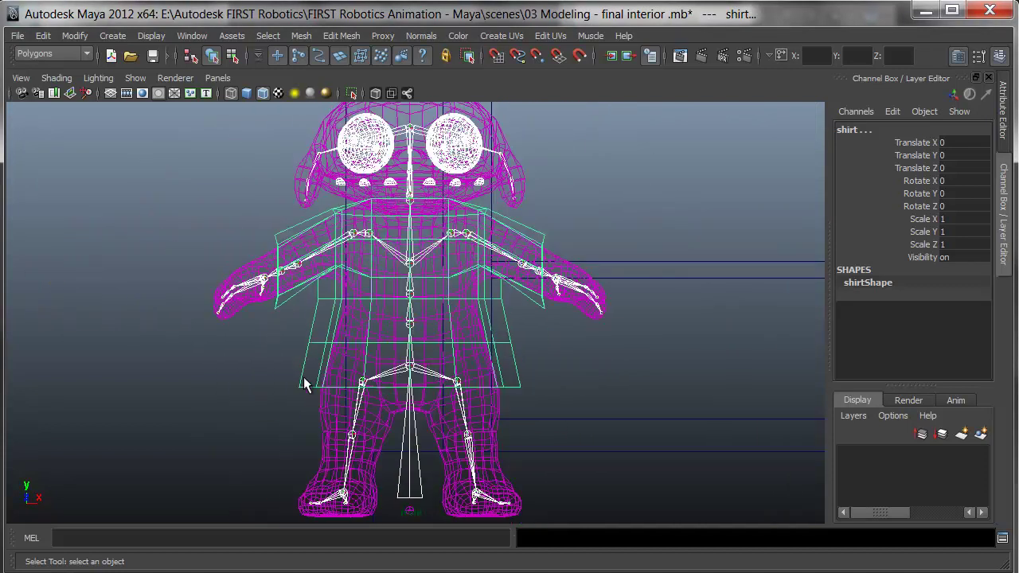
key("w")
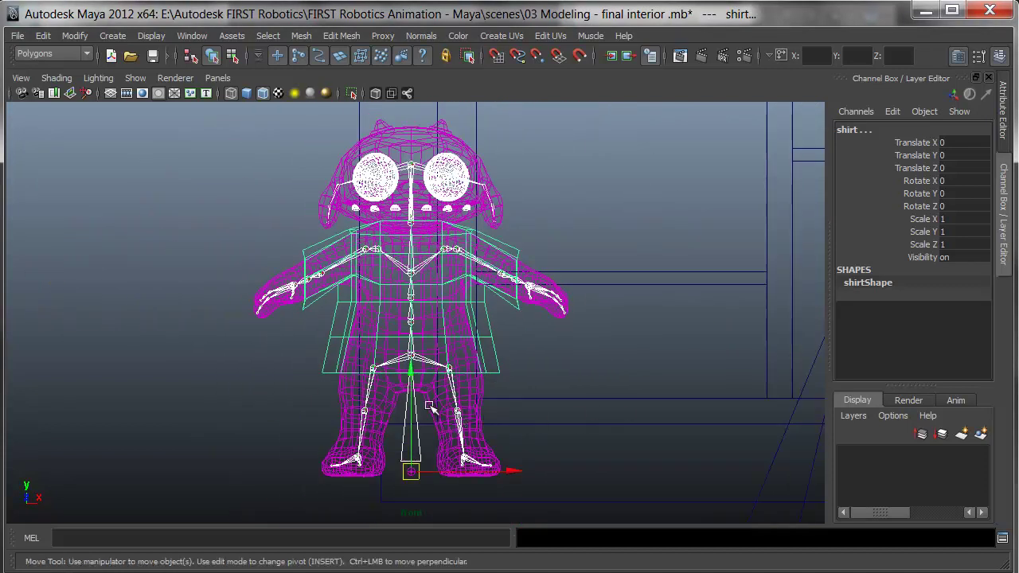
left_click_drag(415, 379, 432, 321)
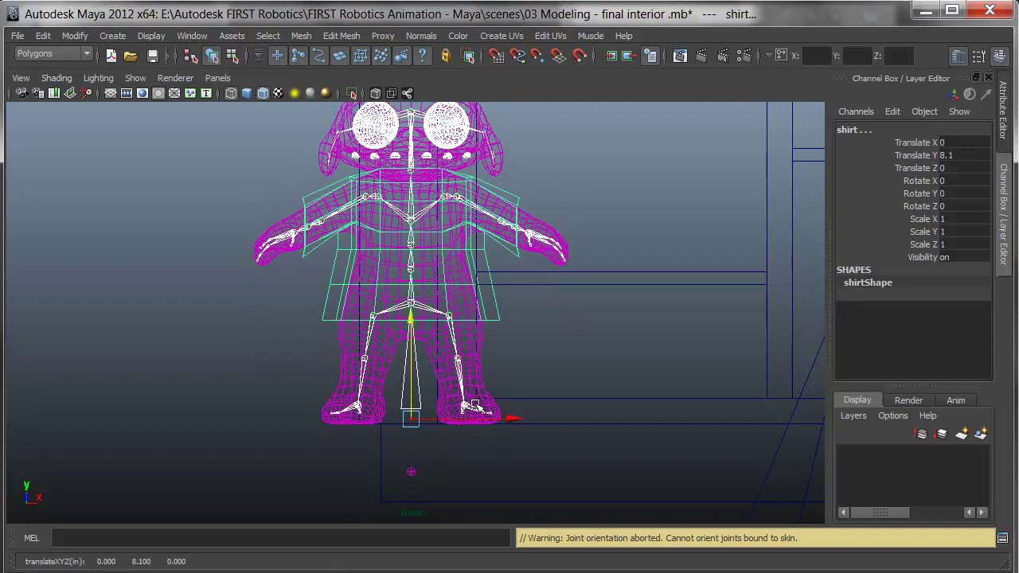
left_click_drag(487, 417, 907, 421)
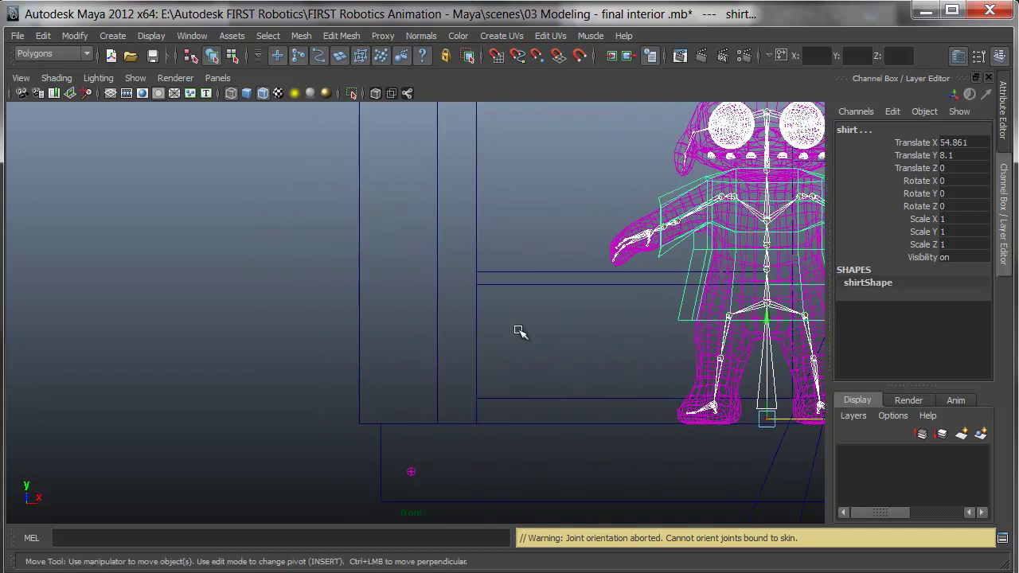
Move the character back into the room along Z and show it smooth-shaded
key("space")
left_click_drag(489, 332, 689, 337, "alt")
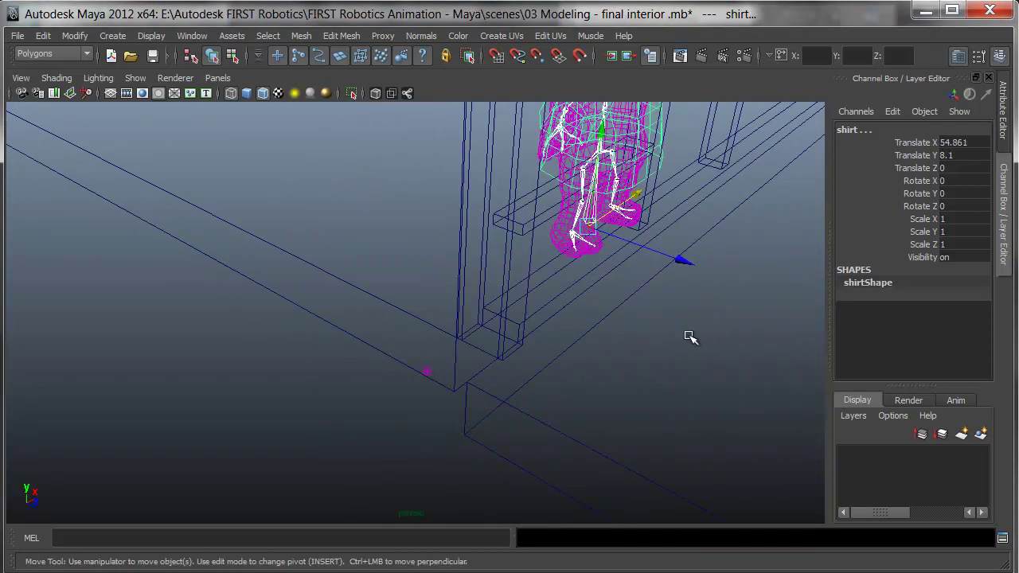
left_click_drag(680, 261, 605, 230)
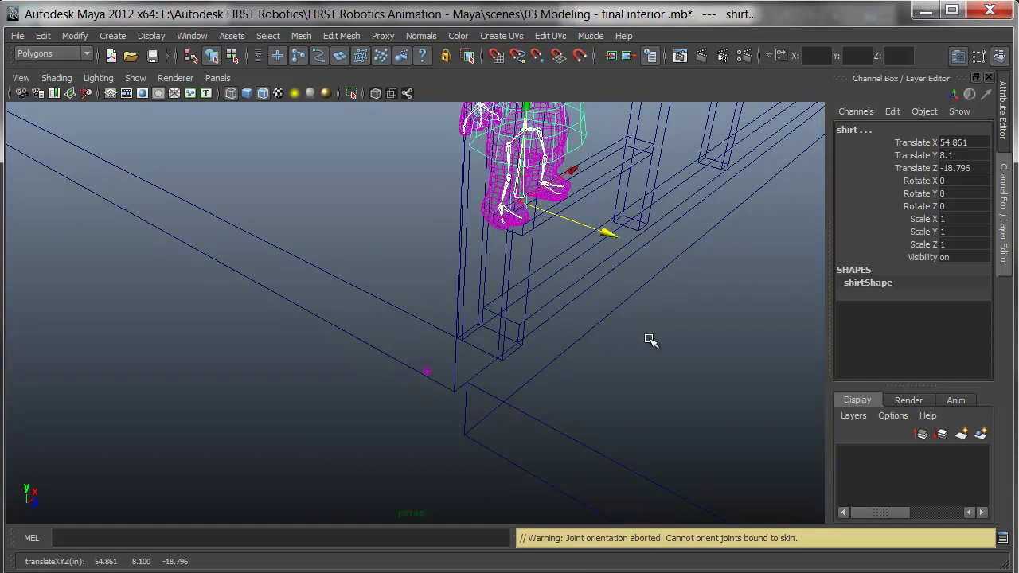
mouse_move(647, 342)
left_mouse_down("alt")
mouse_move(602, 284)
mouse_move(660, 329)
left_mouse_up("alt")
middle_click_drag(660, 330, 406, 364, "alt")
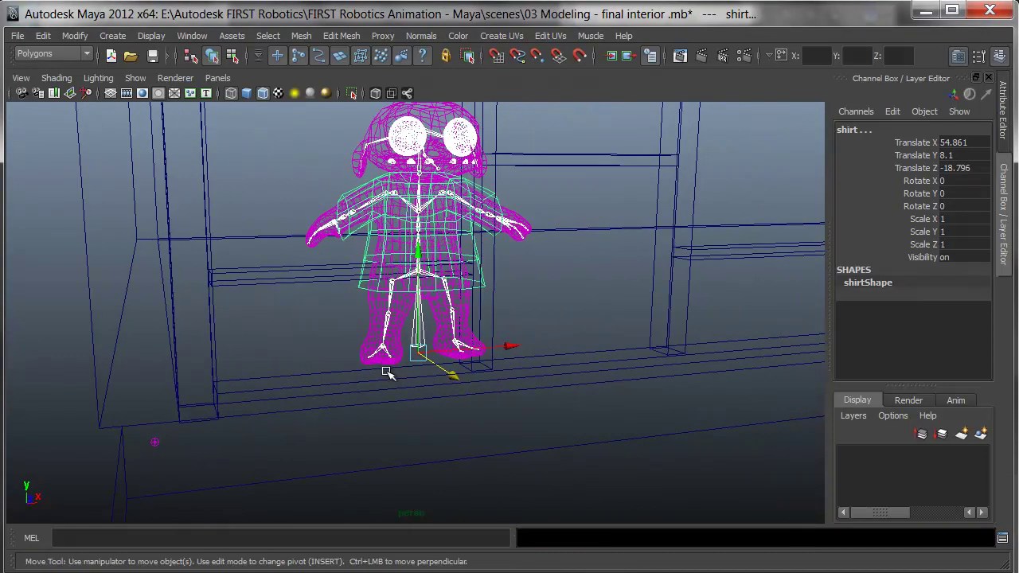
key("5")
left_click_drag(352, 387, 421, 387, "alt")
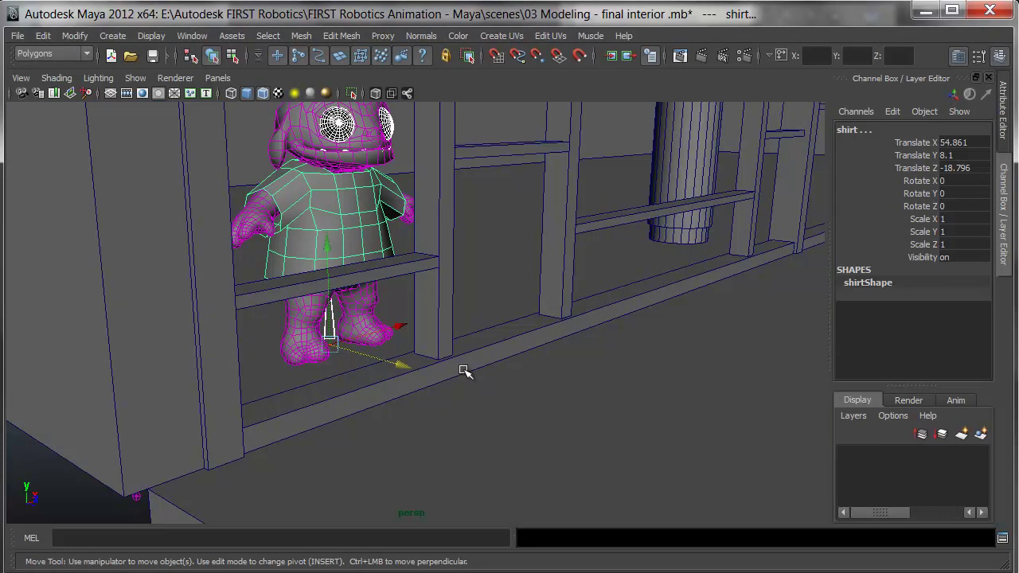
left_click_drag(552, 325, 486, 371, "alt")
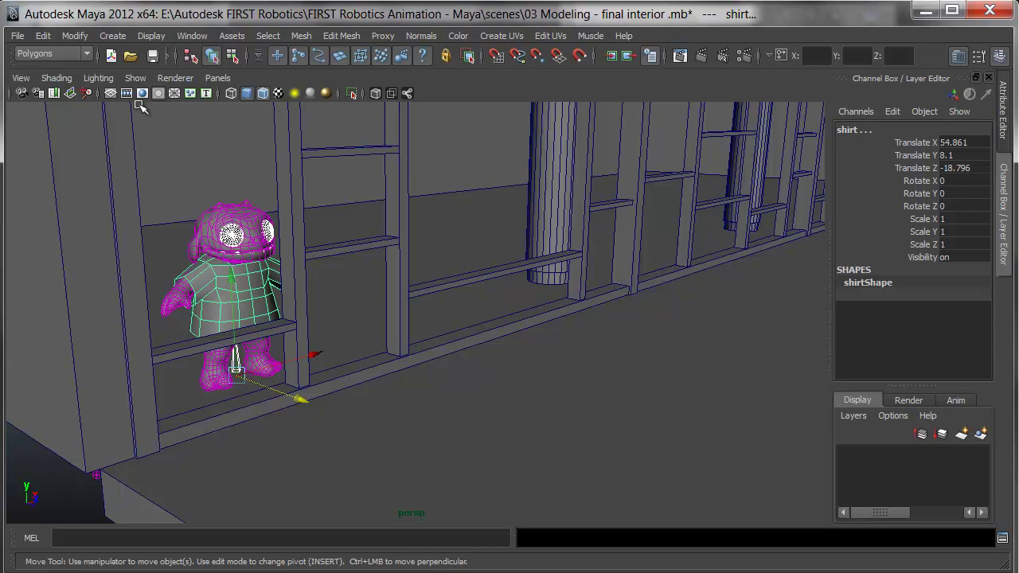
Show the Assets menu's commands over the placed character
left_click(232, 36)
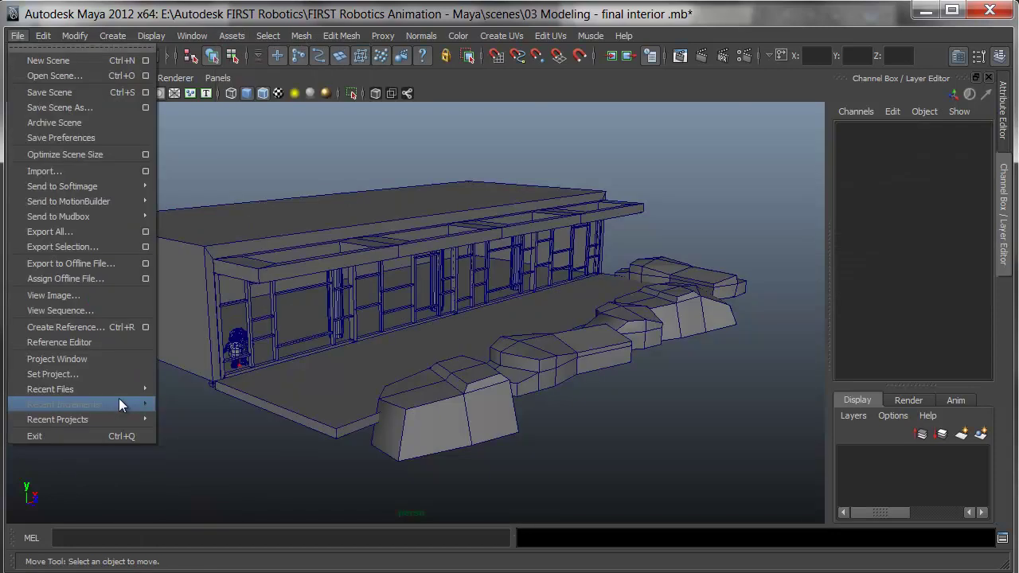
Open the recent 'Iiko in a shirt' scene without saving the interior scene
mouse_move(119, 391)
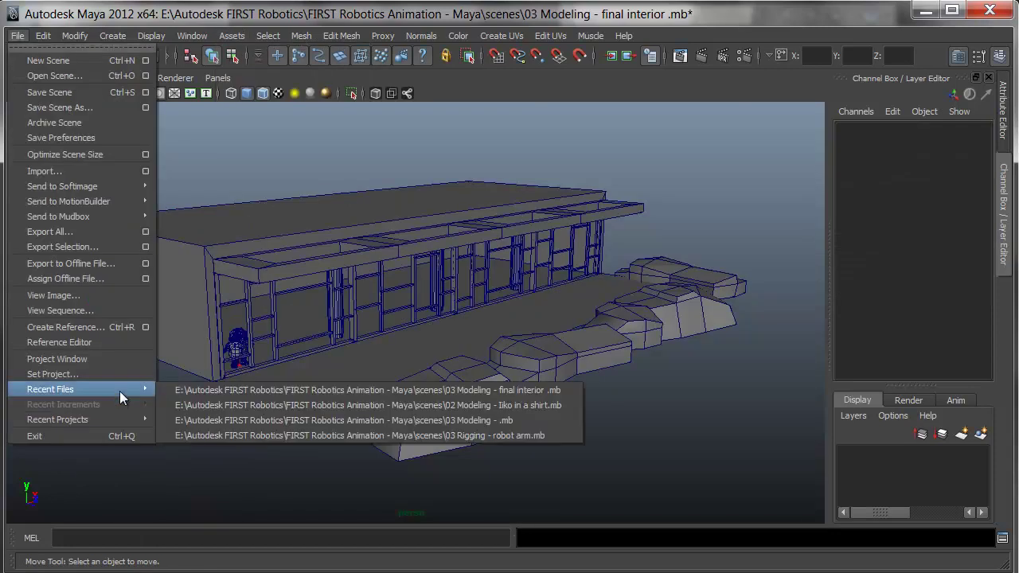
left_click(262, 405)
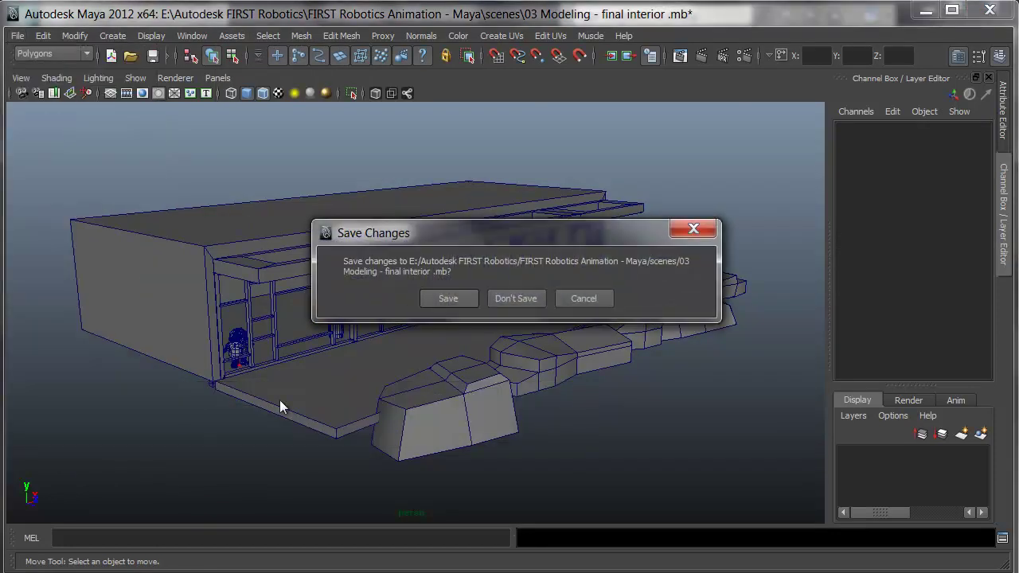
left_click(495, 298)
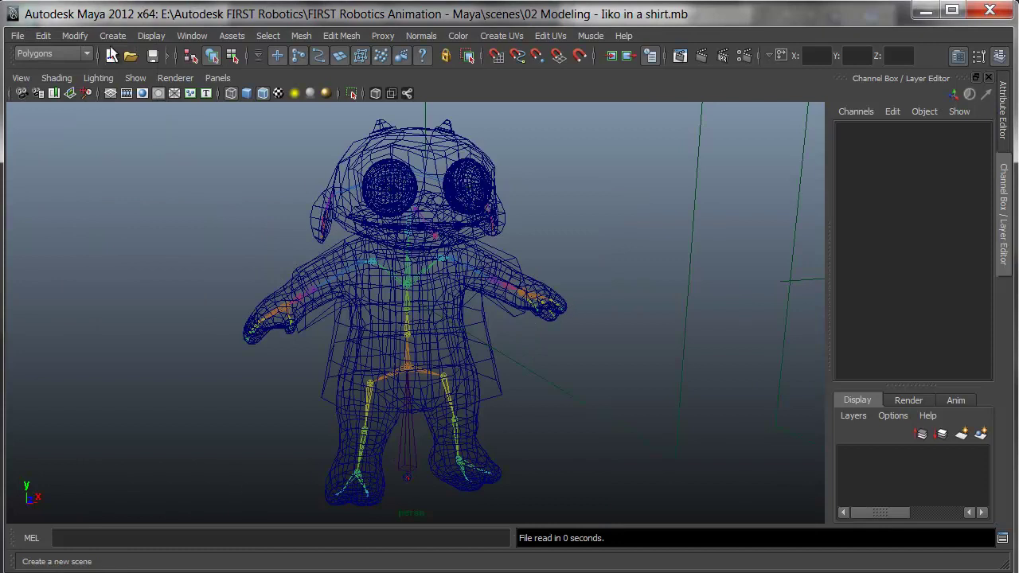
Reference '03 Modeling - final interior .mb' into the scene with Lock kept on
left_click(19, 36)
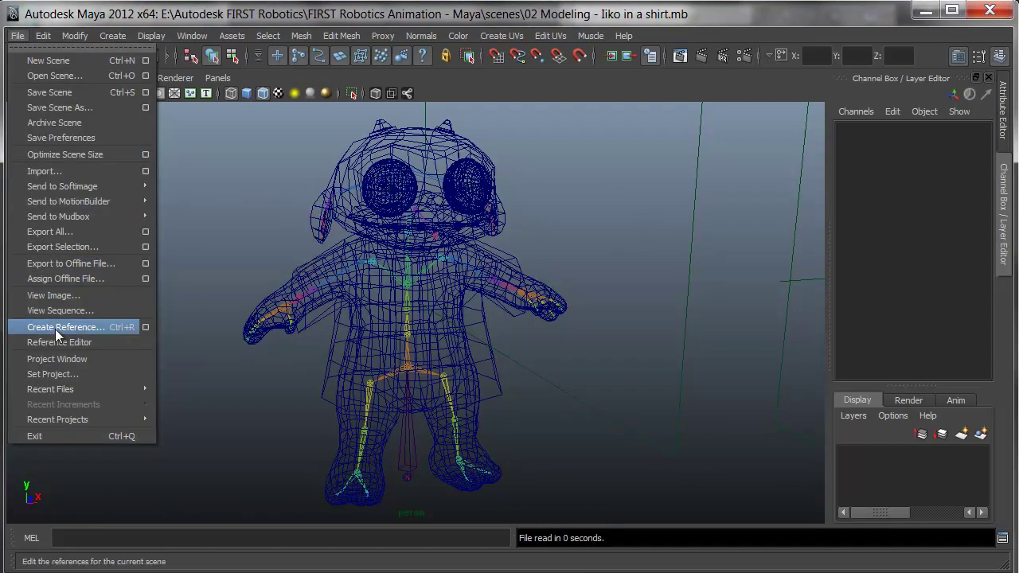
left_click(141, 328)
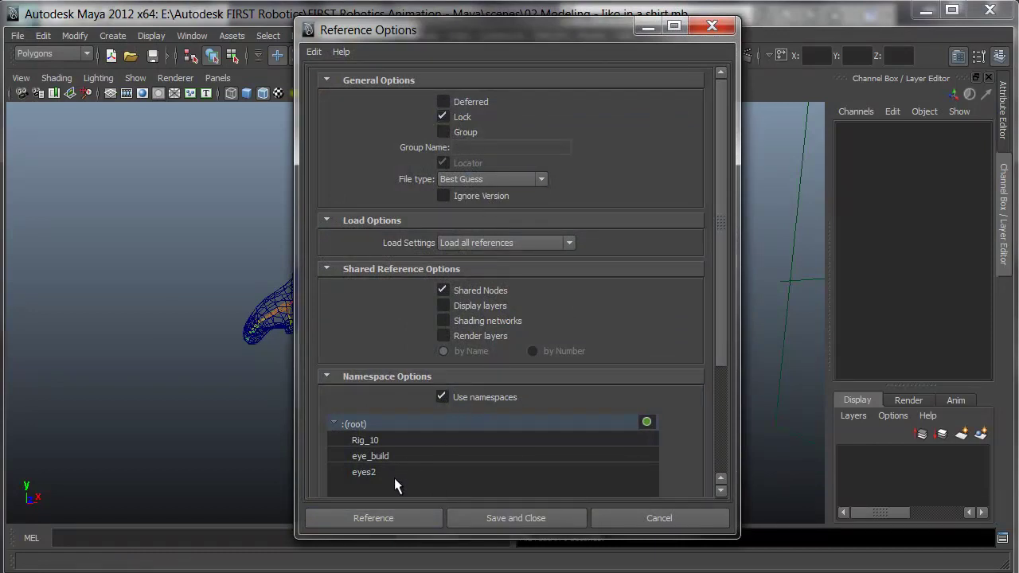
left_click(401, 517)
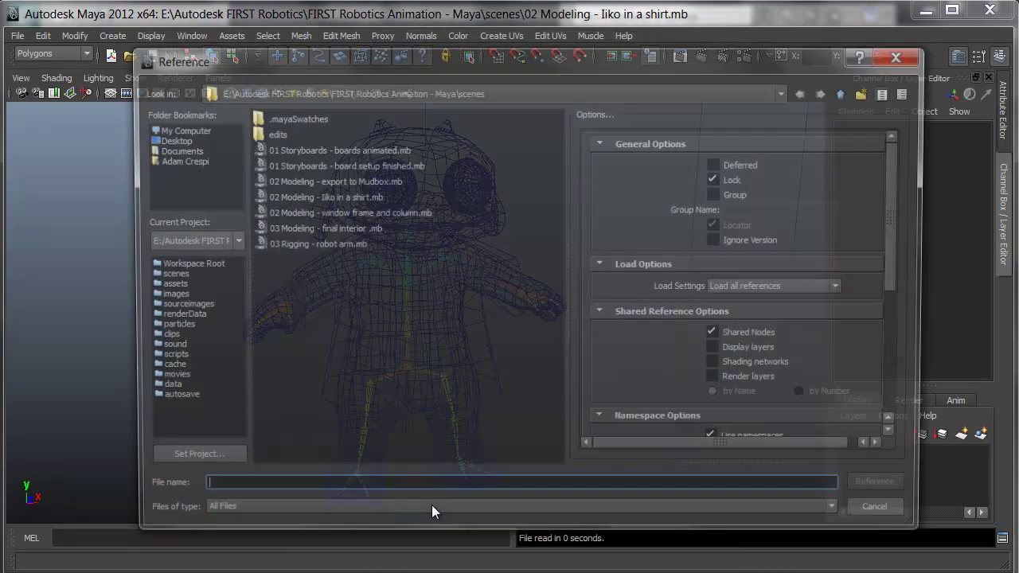
left_click(342, 241)
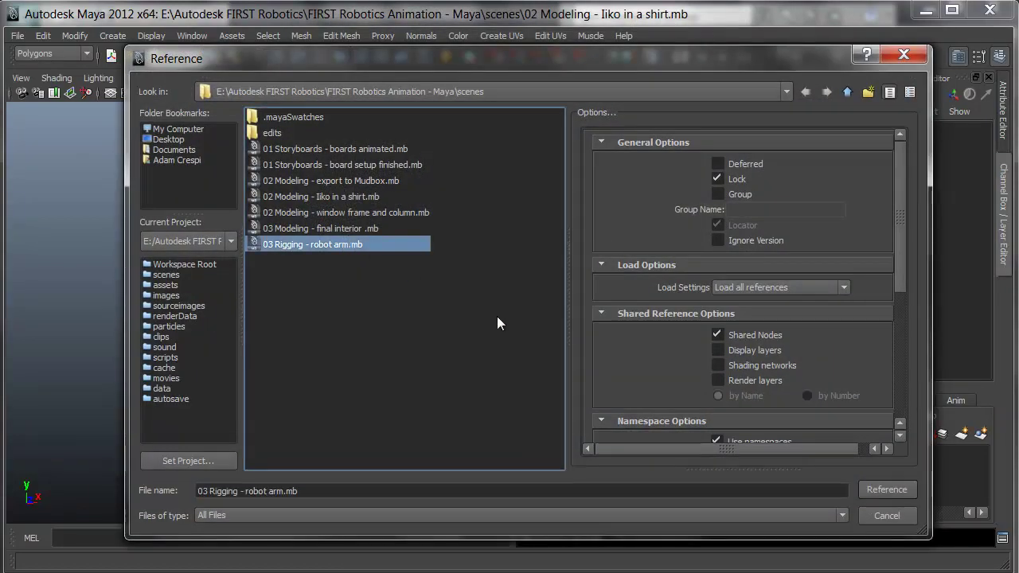
left_click(369, 228)
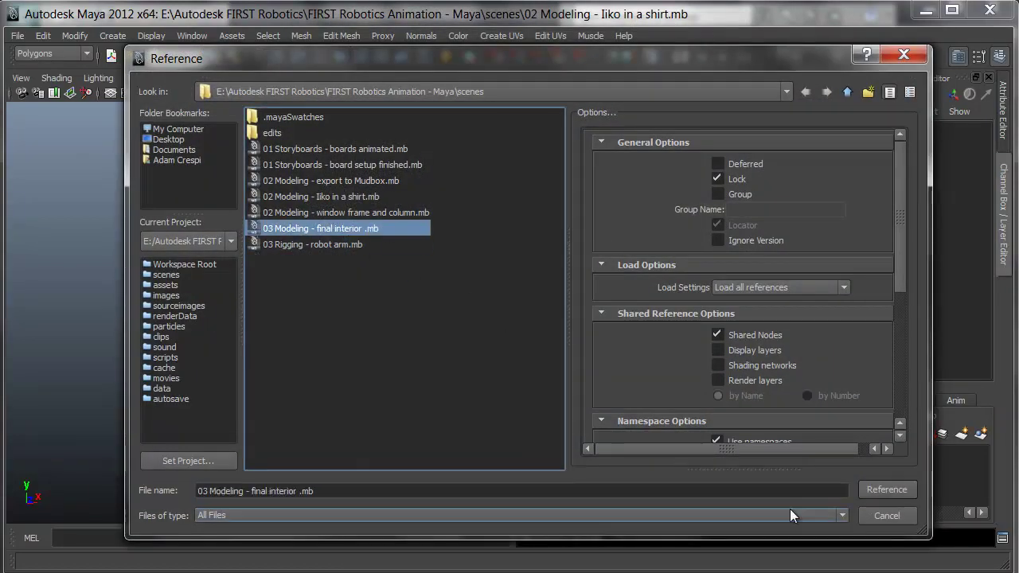
left_click(885, 490)
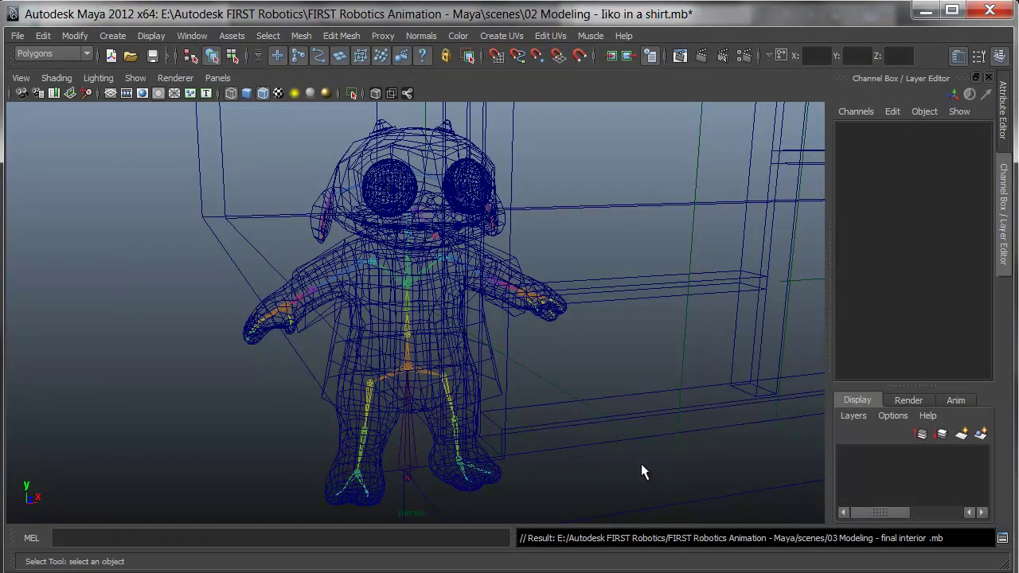
left_click(661, 426)
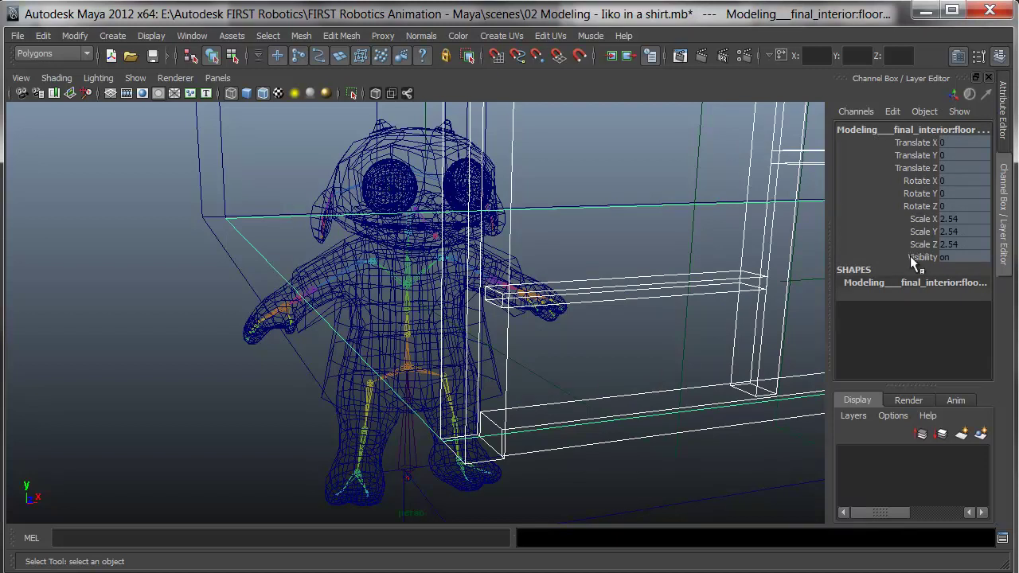
left_click(632, 247)
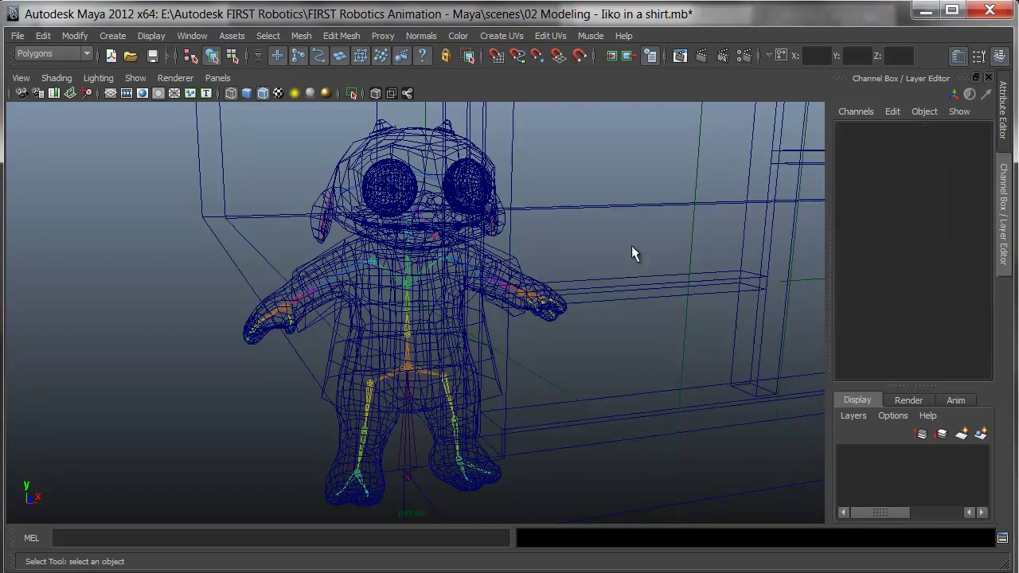
scroll(632, 255, "down", 5)
left_click_drag(632, 254, 458, 333, "alt")
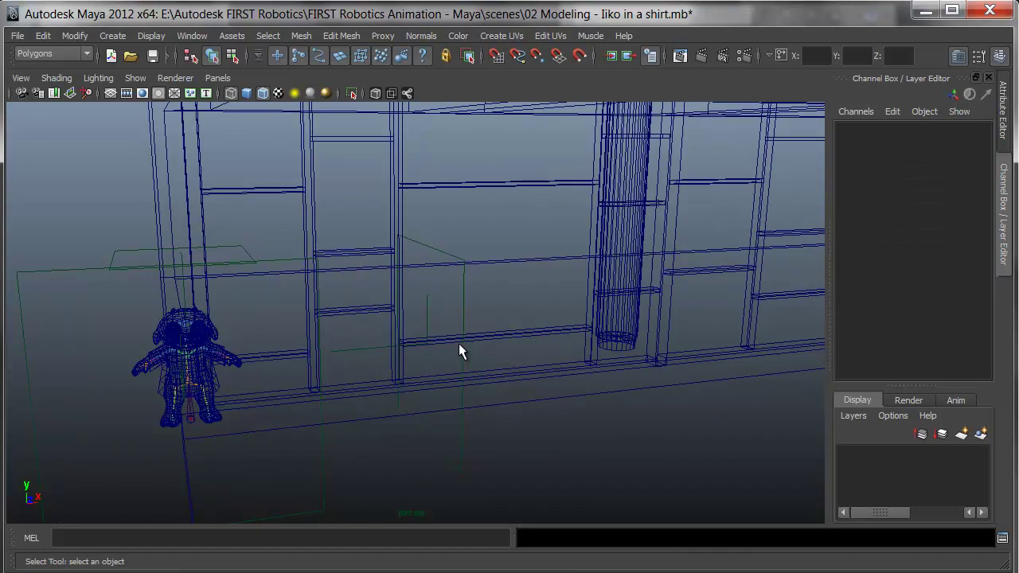
scroll(461, 350, "down", 4)
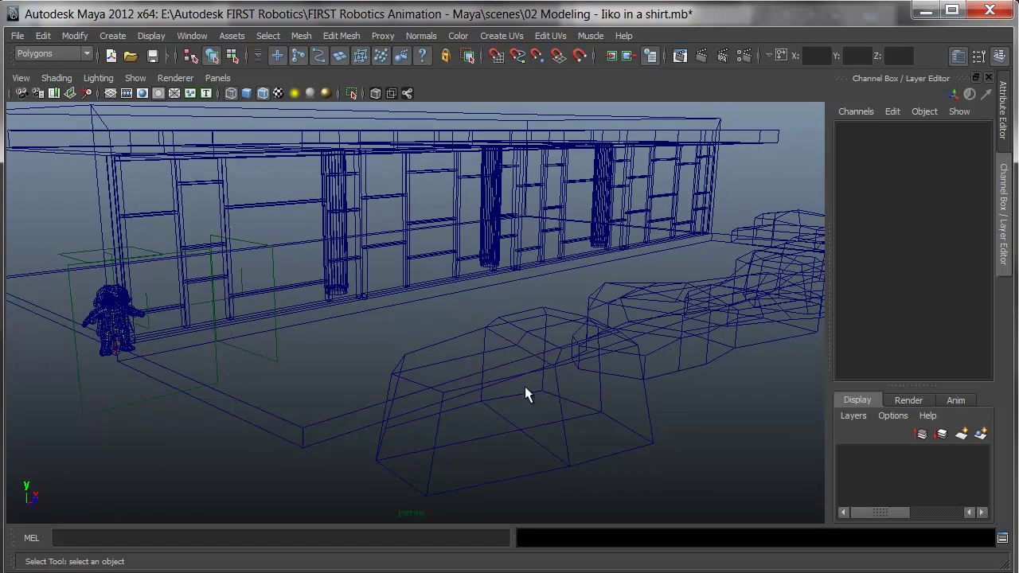
left_click_drag(510, 369, 701, 450)
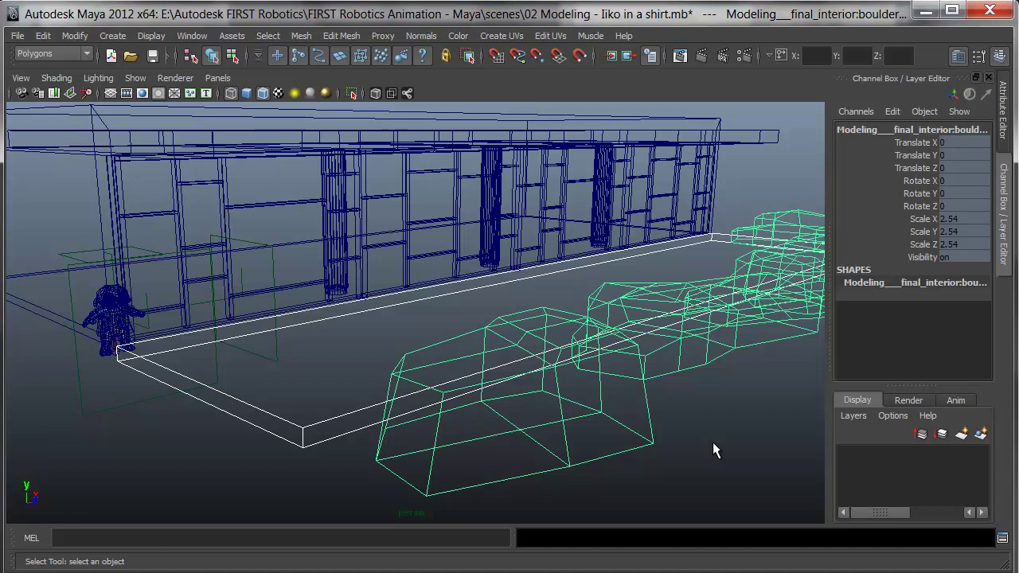
key("w")
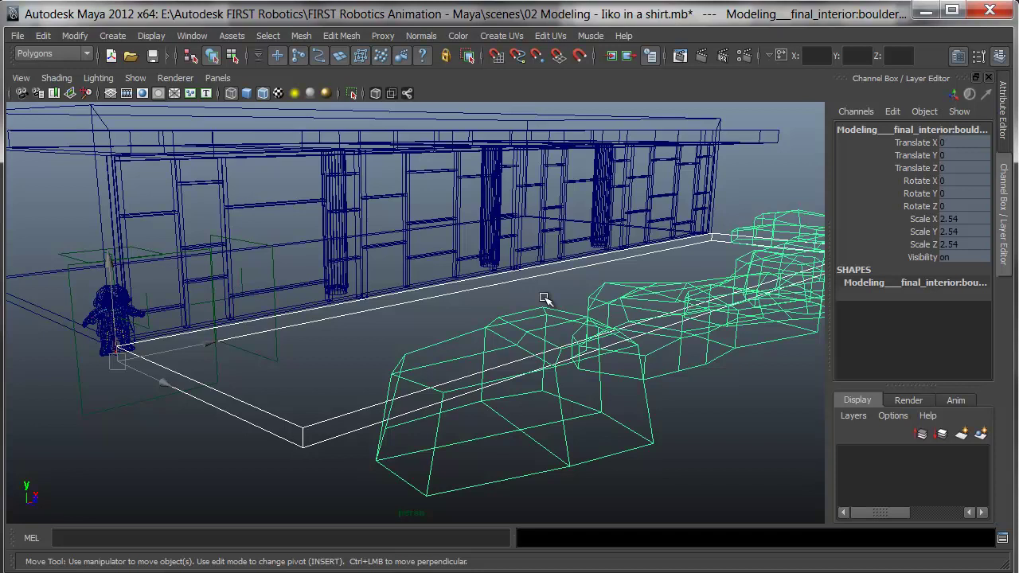
left_click_drag(532, 316, 510, 314, "alt")
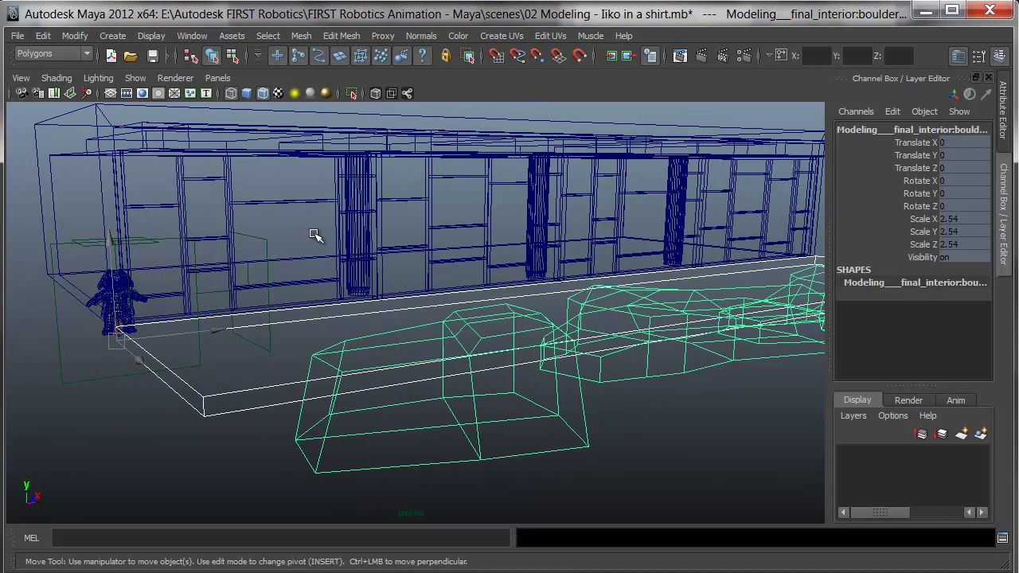
left_click(315, 235)
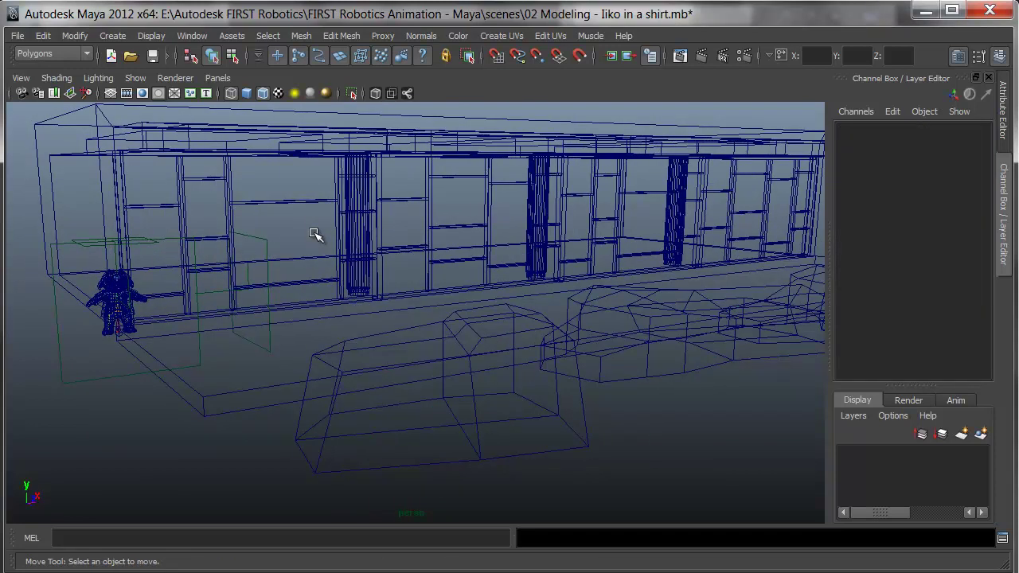